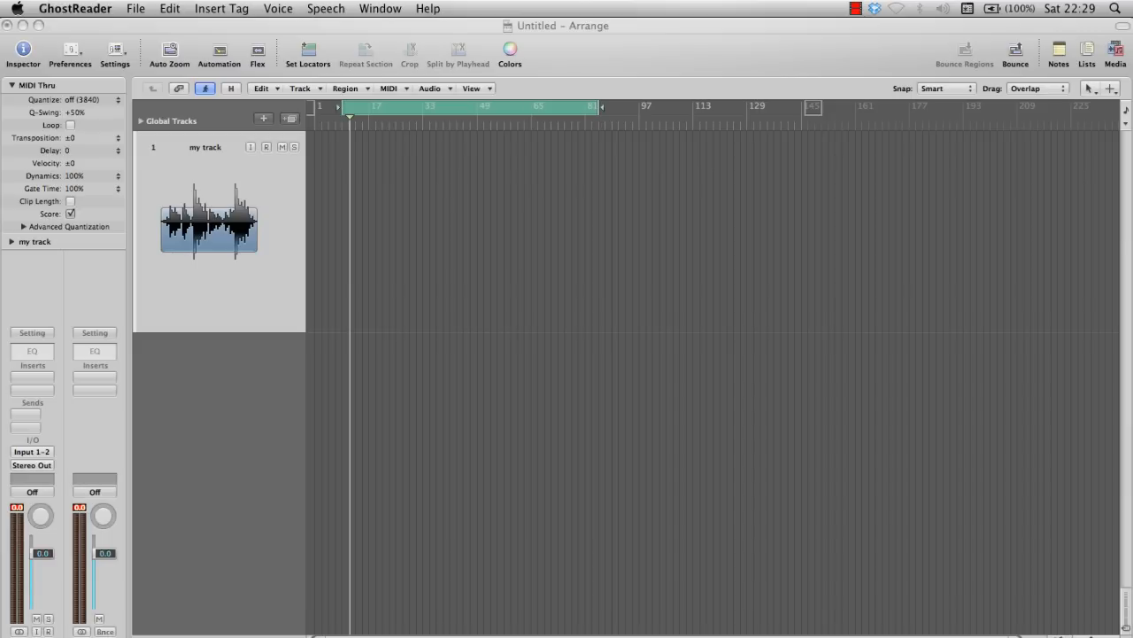
Open the match EQ tutorial files folder on the desktop to check its audio files, and return to the arrangement
{"action": "key", "text": "F11"}
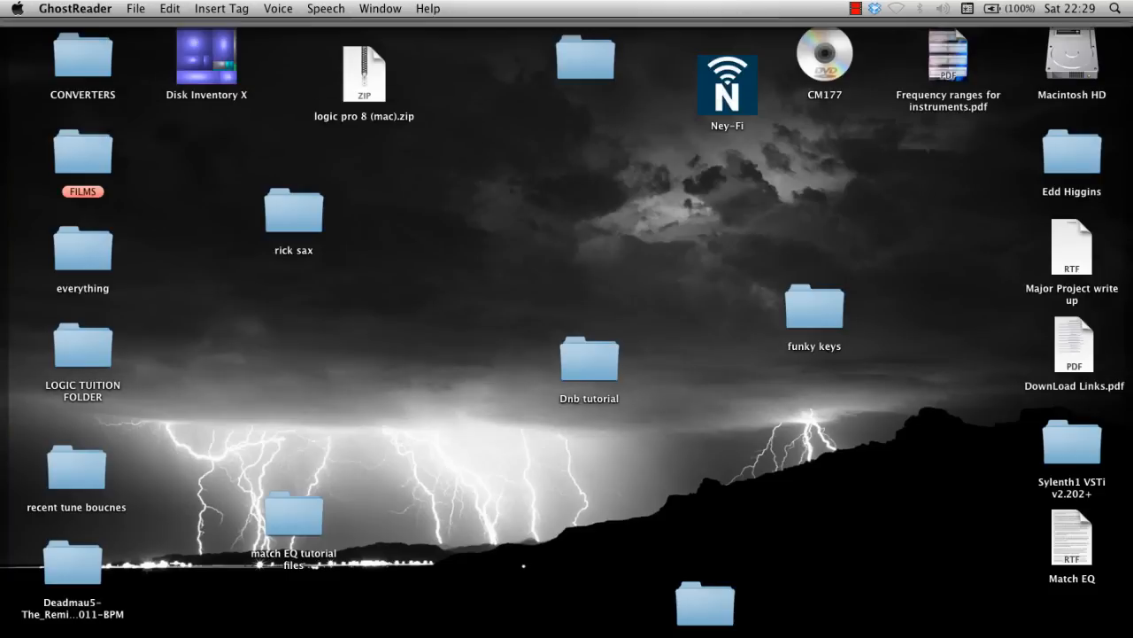
{"action": "left_click", "coordinate": [294, 514]}
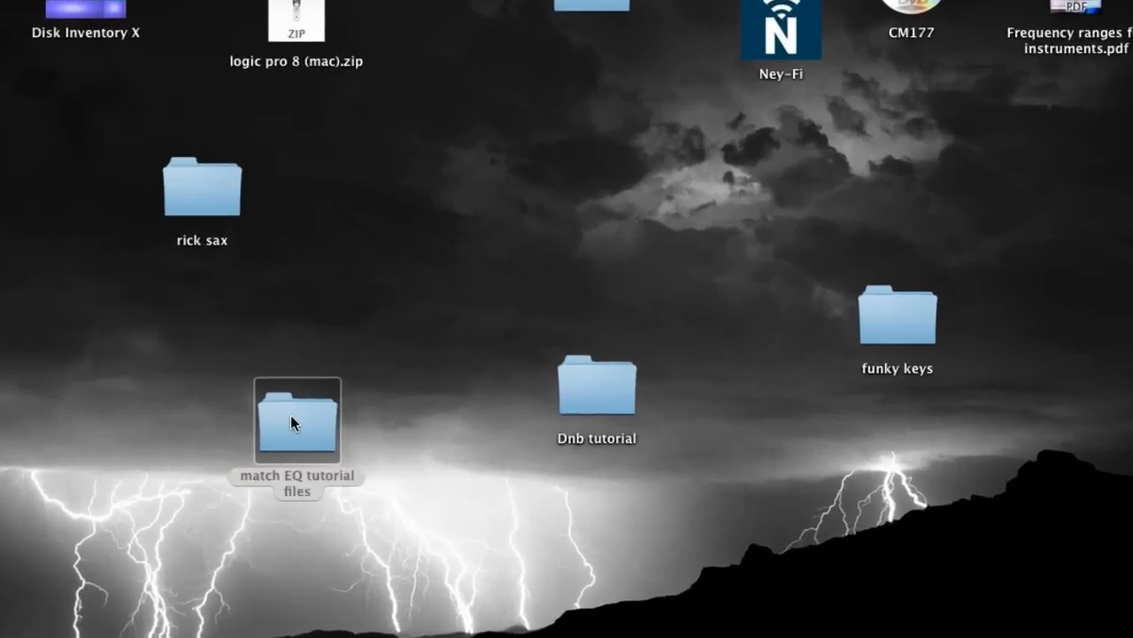
{"action": "double_click", "coordinate": [294, 513]}
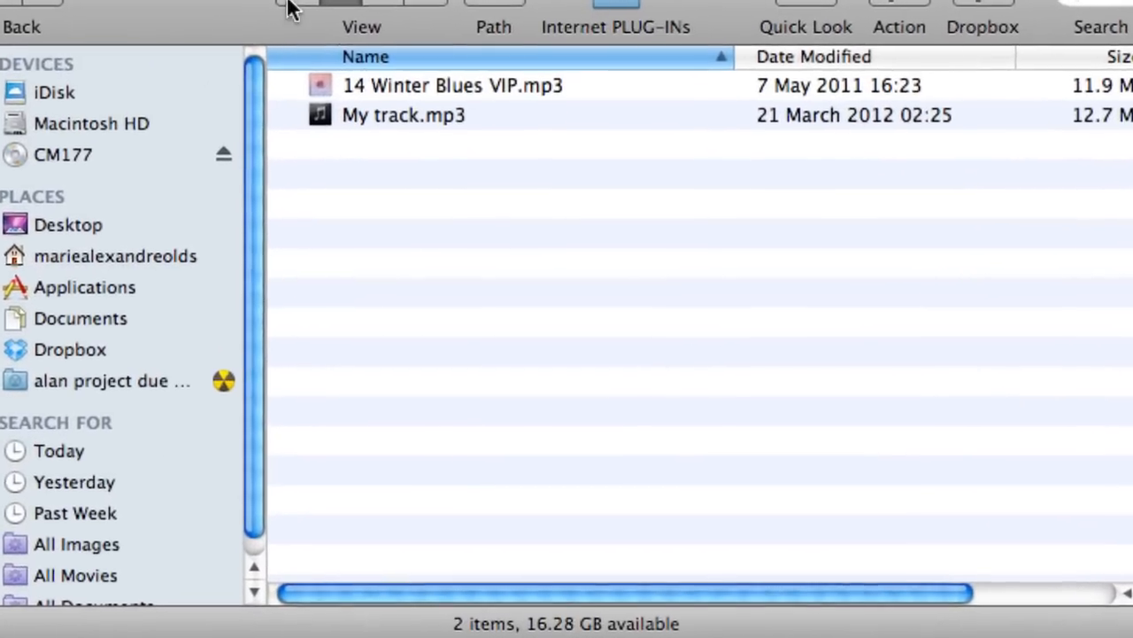
{"action": "left_click", "coordinate": [344, 38]}
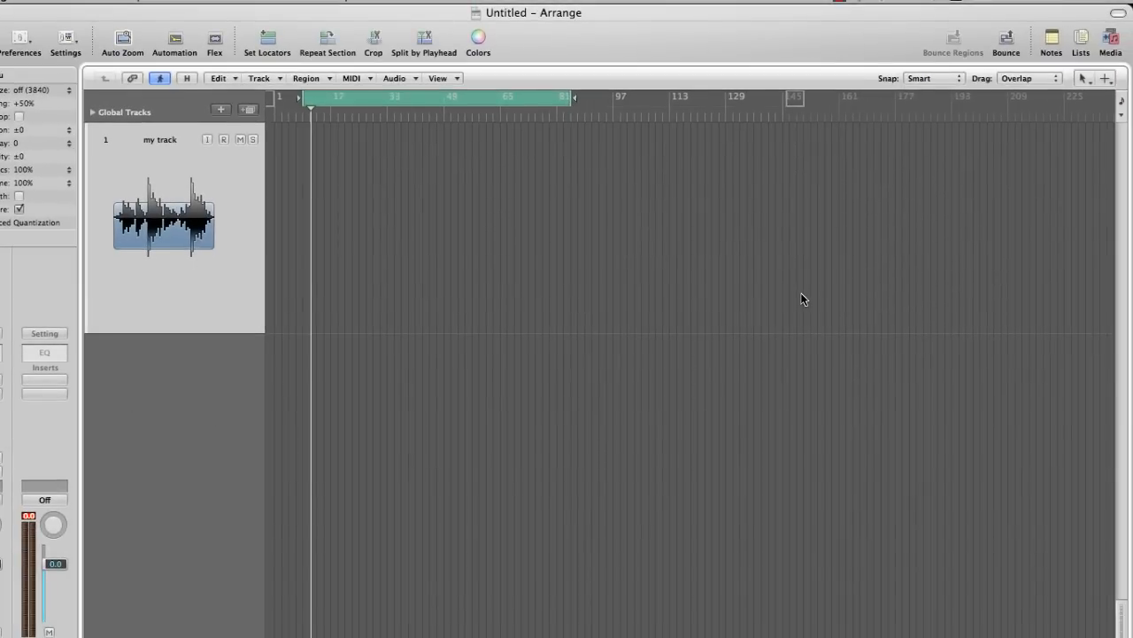
Place My track.mp3 from the Desktop's match EQ tutorial files folder at the start of the my track audio track
{"action": "key", "text": "l"}
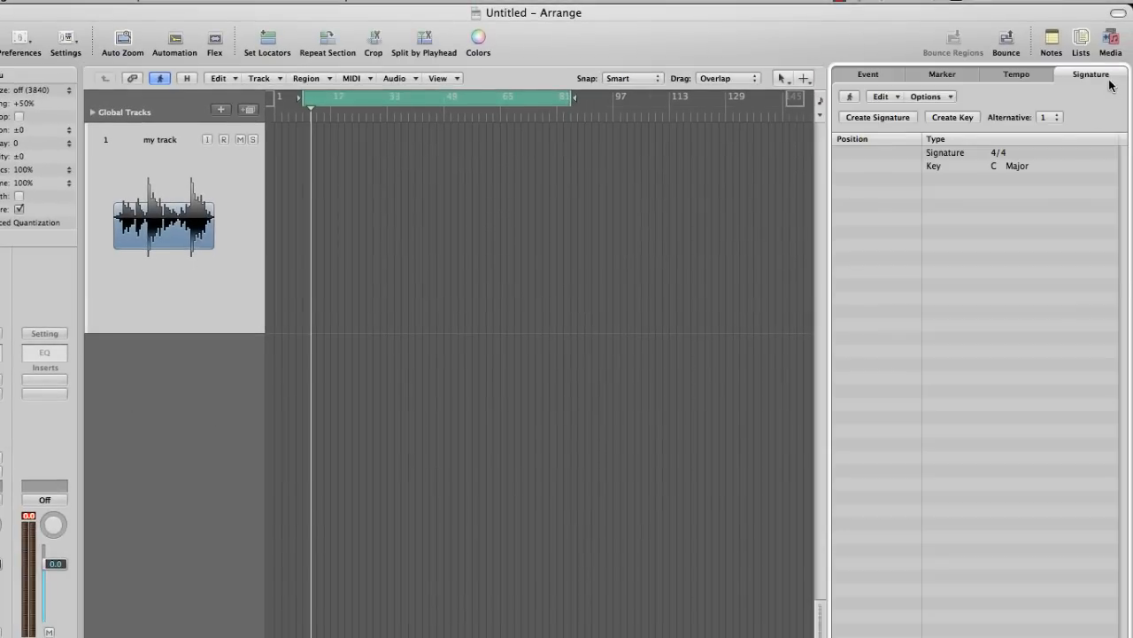
{"action": "left_click", "coordinate": [1110, 43]}
{"action": "left_click", "coordinate": [1098, 76]}
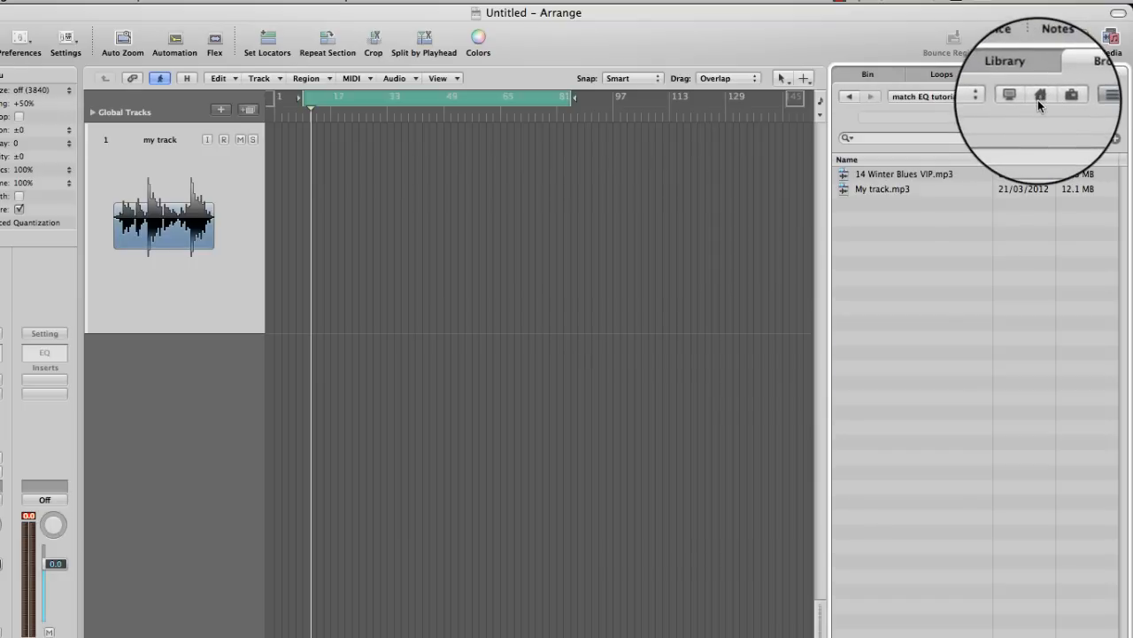
{"action": "left_click", "coordinate": [1039, 97]}
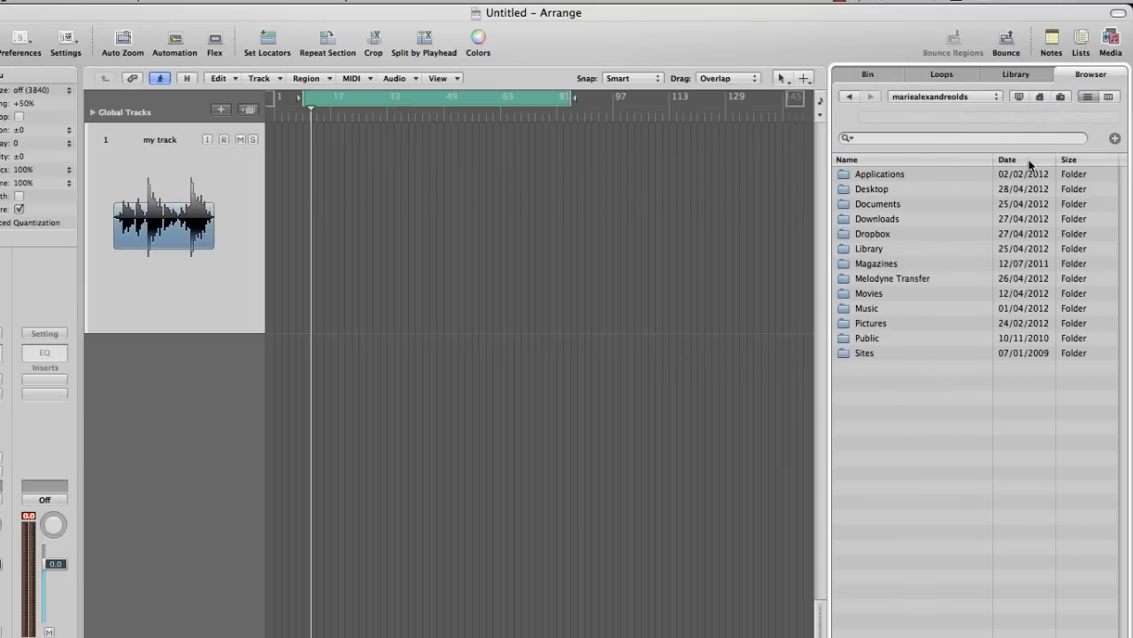
{"action": "double_click", "coordinate": [886, 190]}
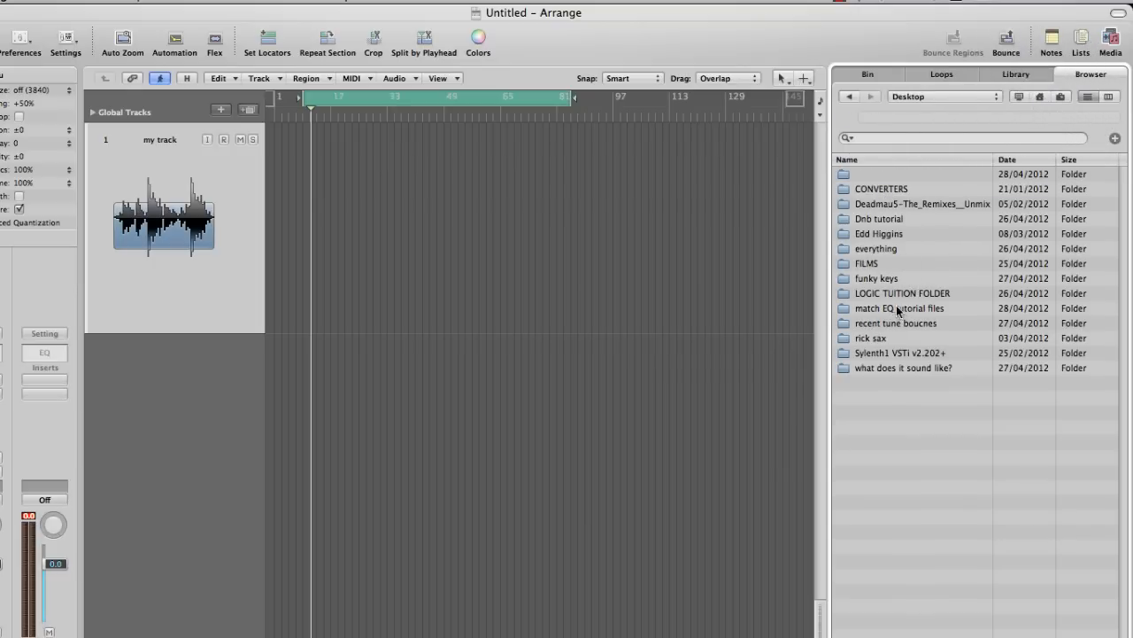
{"action": "double_click", "coordinate": [900, 310]}
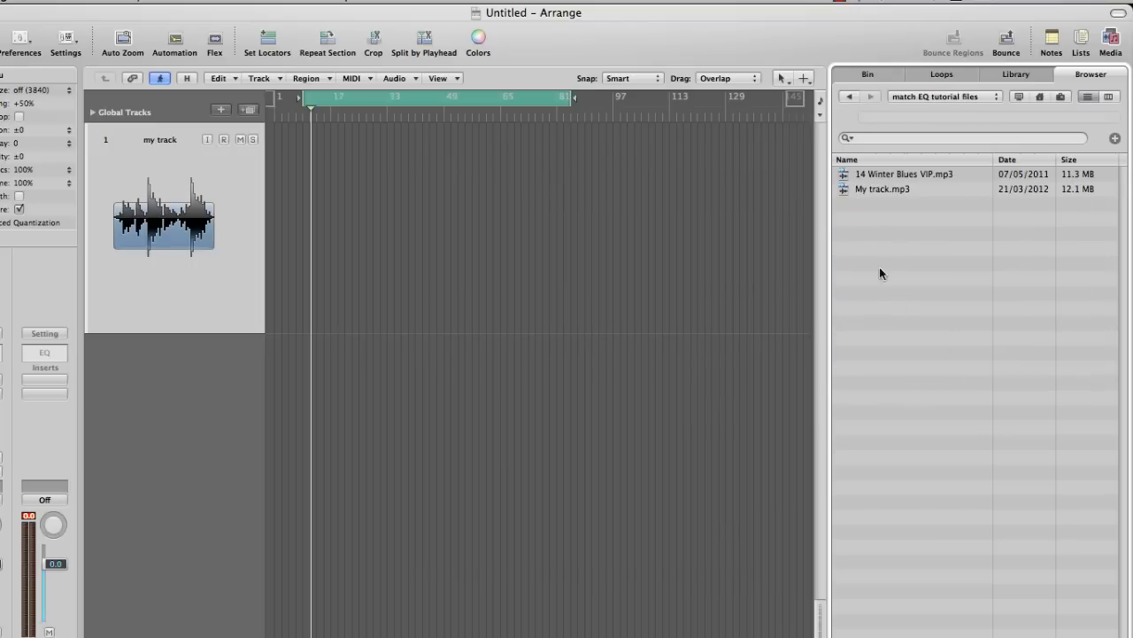
{"action": "left_click", "coordinate": [884, 190]}
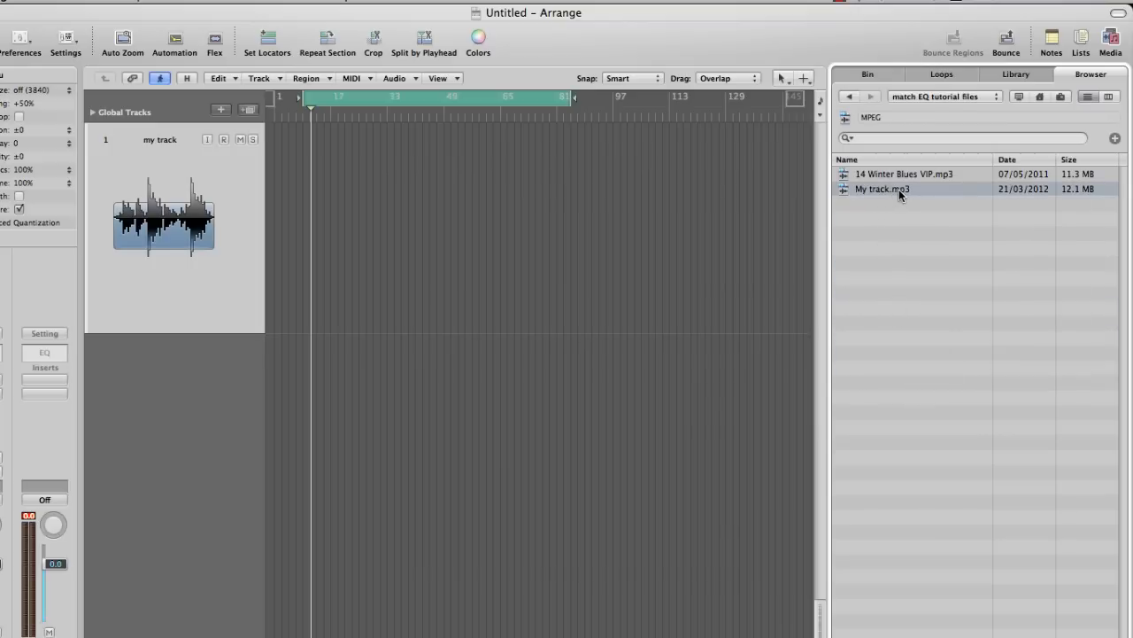
{"action": "left_click_drag", "start_coordinate": [898, 189], "coordinate": [270, 214]}
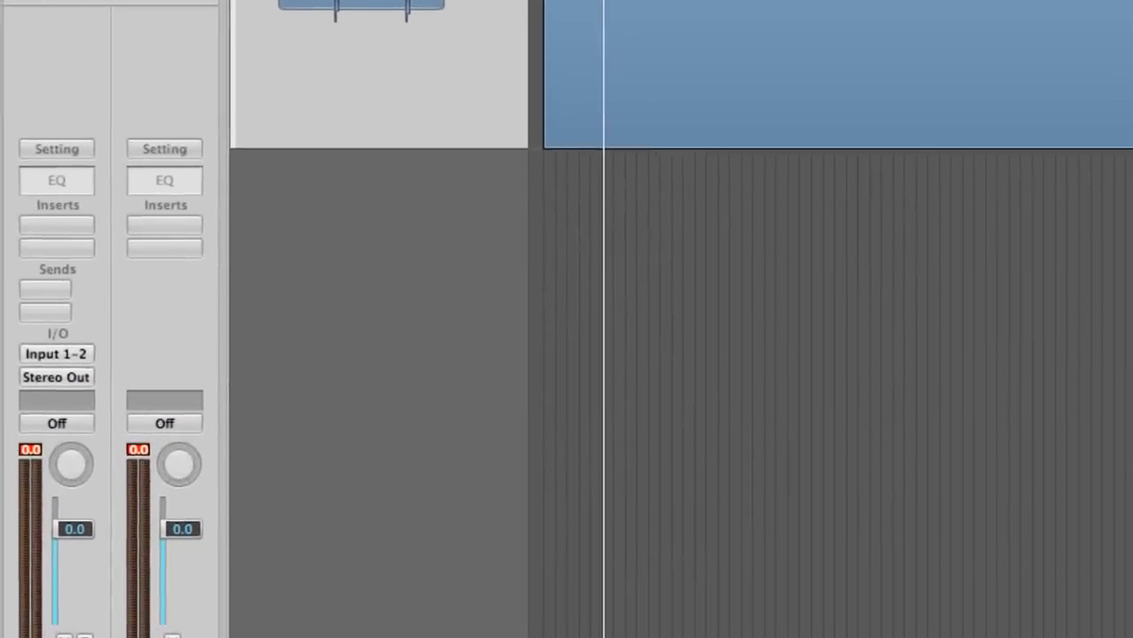
Insert Match EQ on the my track channel and load 14 Winter Blues VIP.mp3 as its template spectrum
{"action": "left_click", "coordinate": [76, 225]}
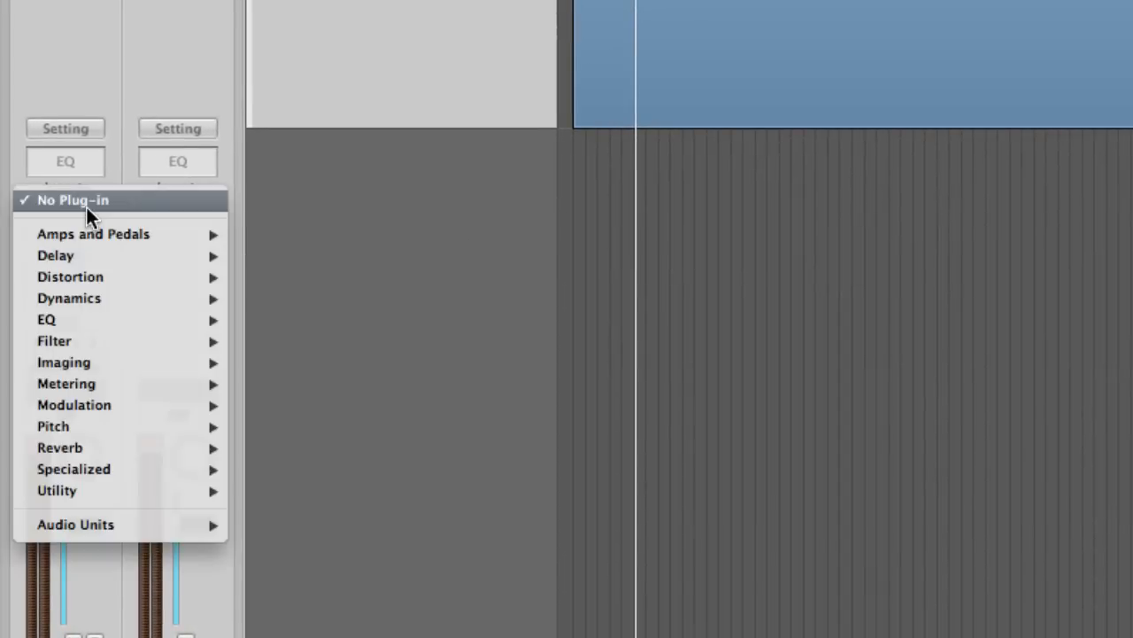
{"action": "mouse_move", "coordinate": [109, 319]}
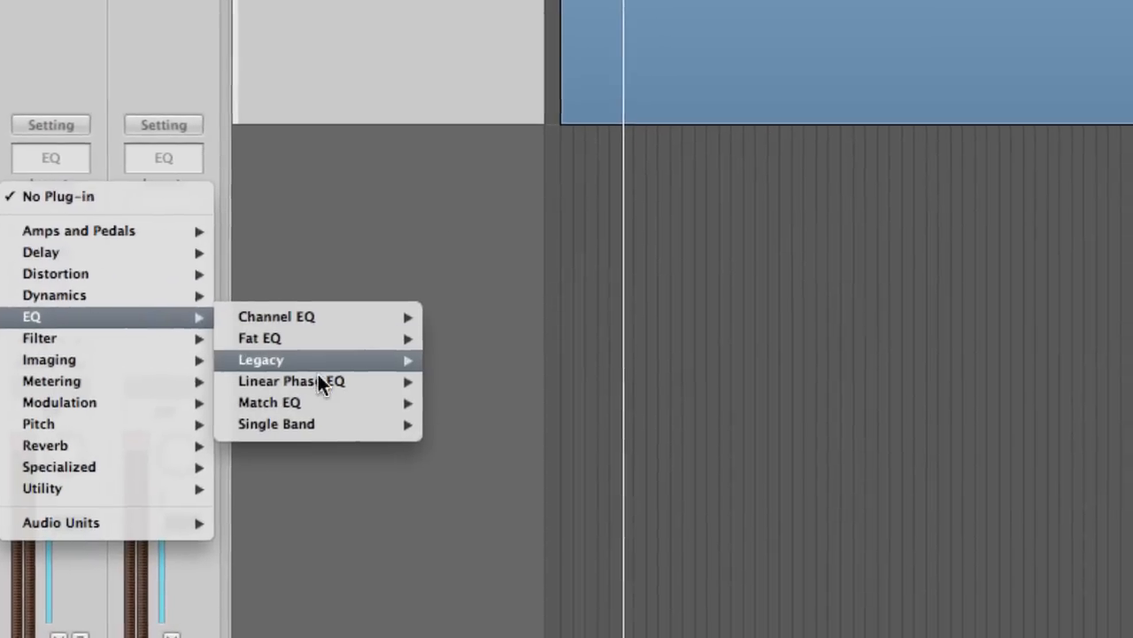
{"action": "left_click", "coordinate": [325, 403]}
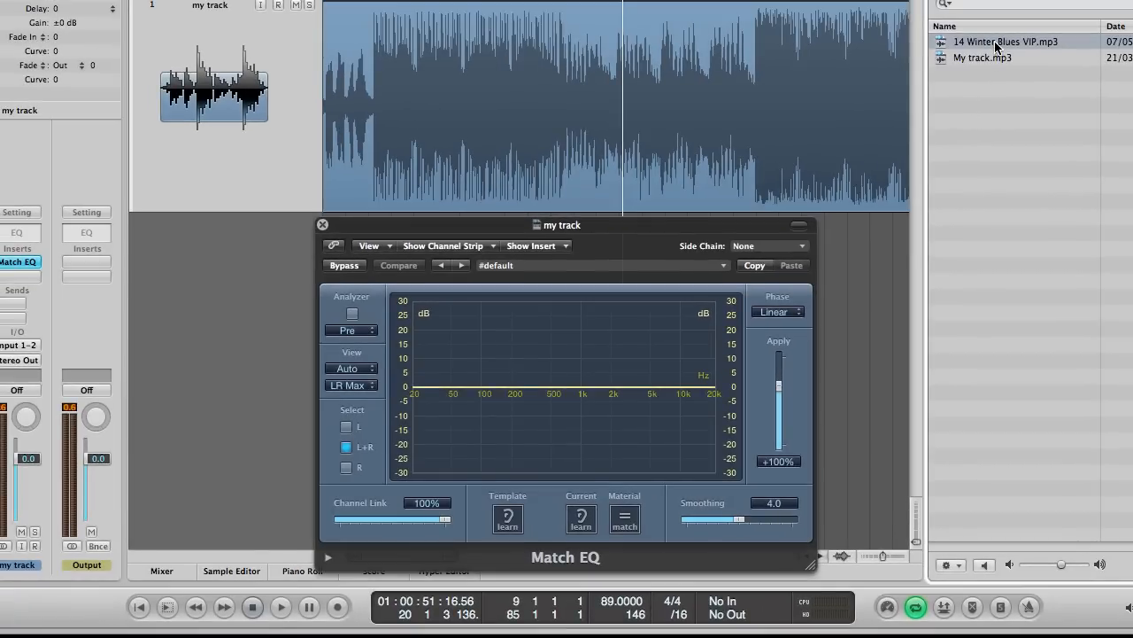
{"action": "left_click_drag", "start_coordinate": [997, 46], "coordinate": [498, 531]}
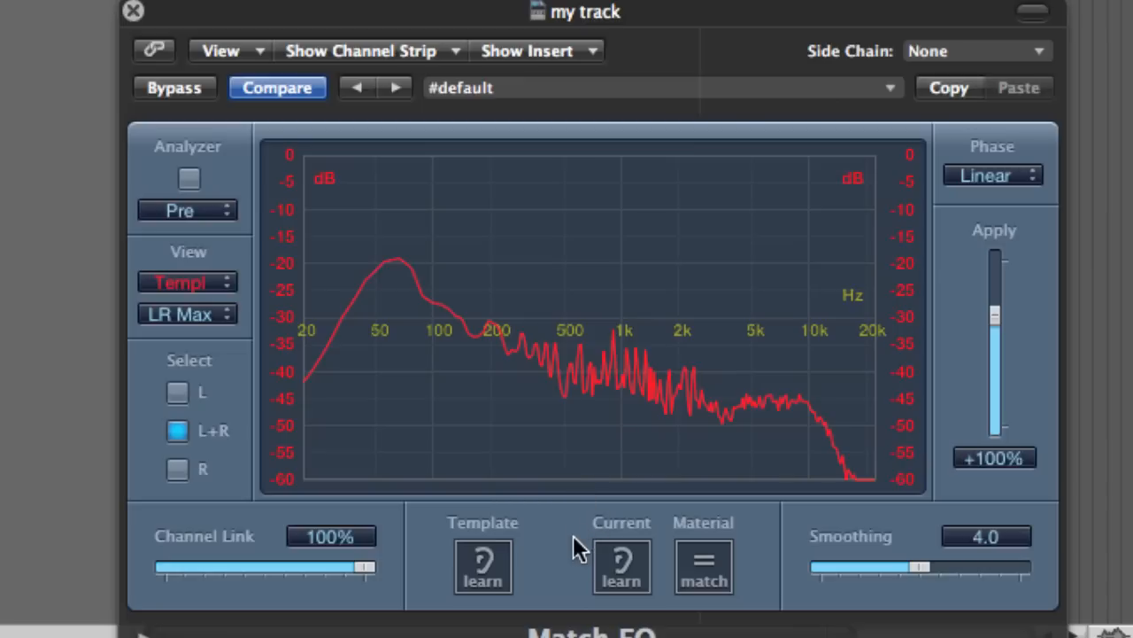
Extend the cycle range to the end of the My track region
{"action": "left_click", "coordinate": [623, 575]}
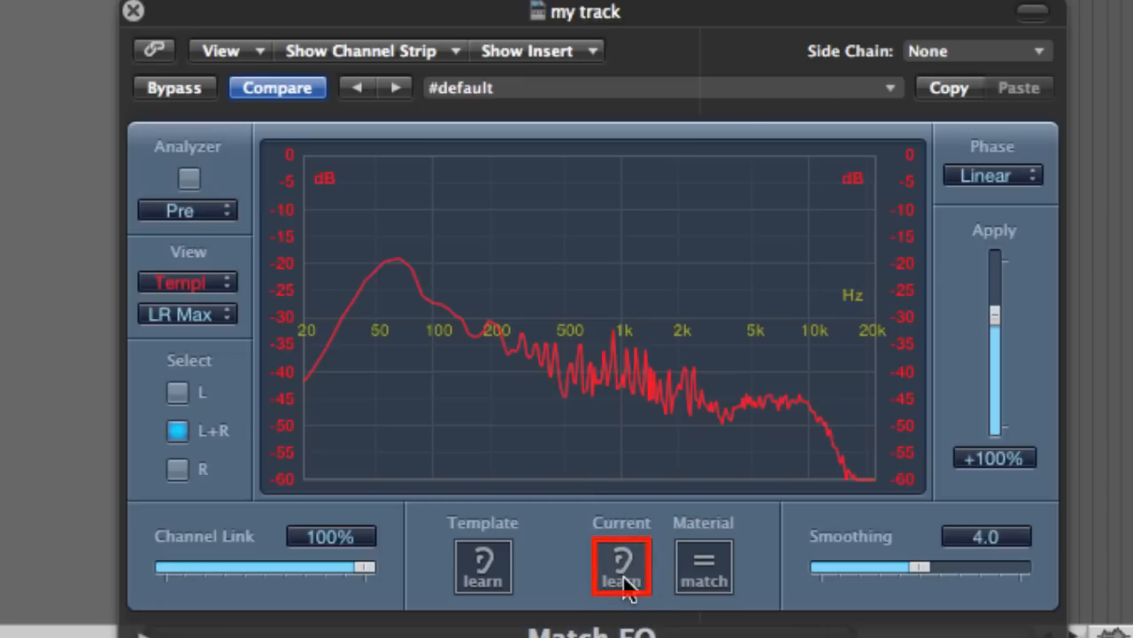
{"action": "left_click", "coordinate": [624, 574]}
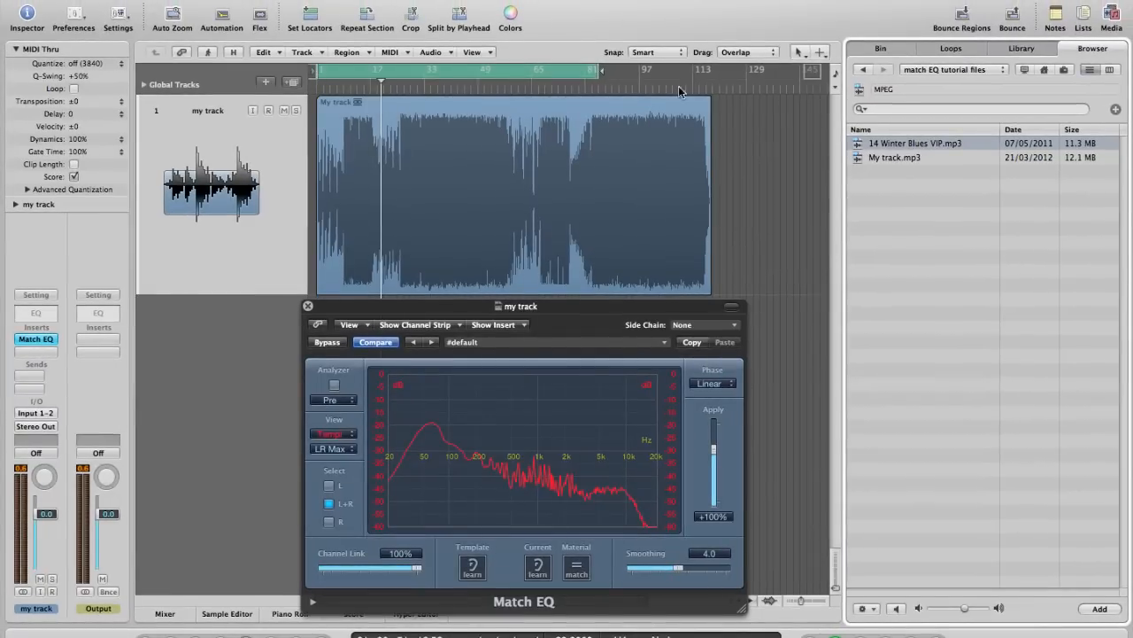
{"action": "left_click_drag", "start_coordinate": [600, 73], "coordinate": [705, 84]}
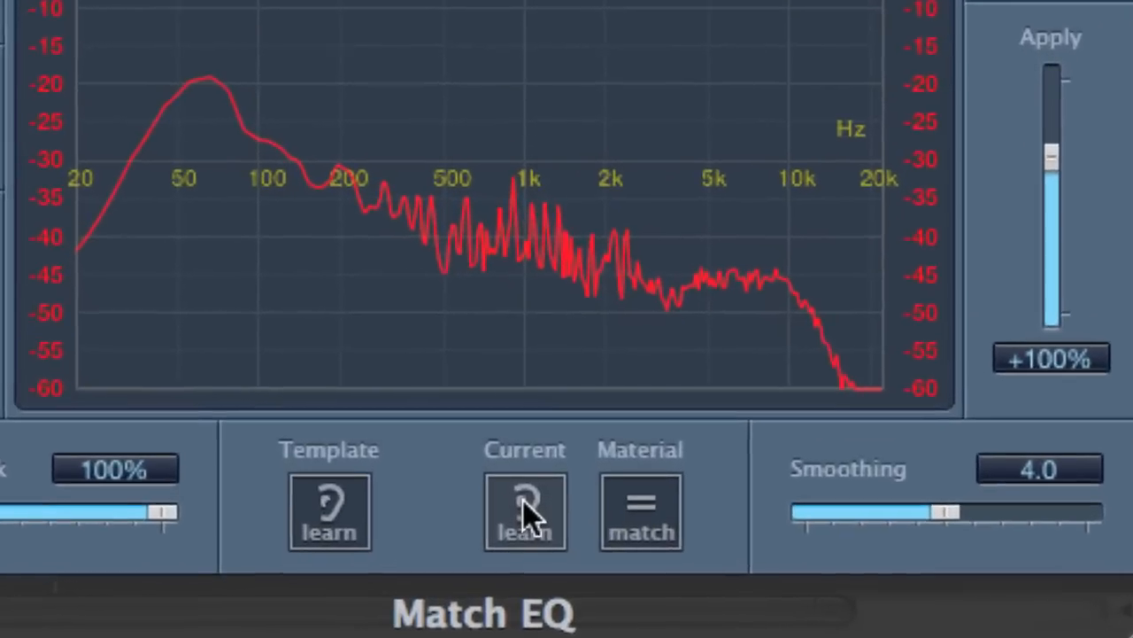
Learn the current material's spectrum while My track plays through different sections, and match it to the template
{"action": "left_click", "coordinate": [525, 511]}
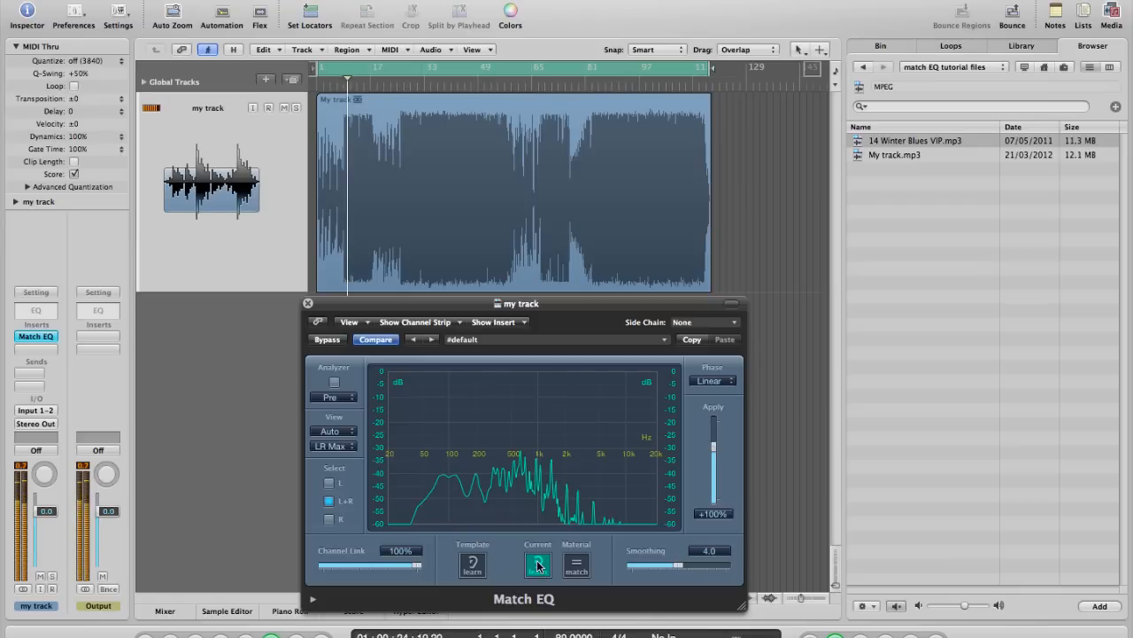
{"action": "left_click", "coordinate": [407, 86]}
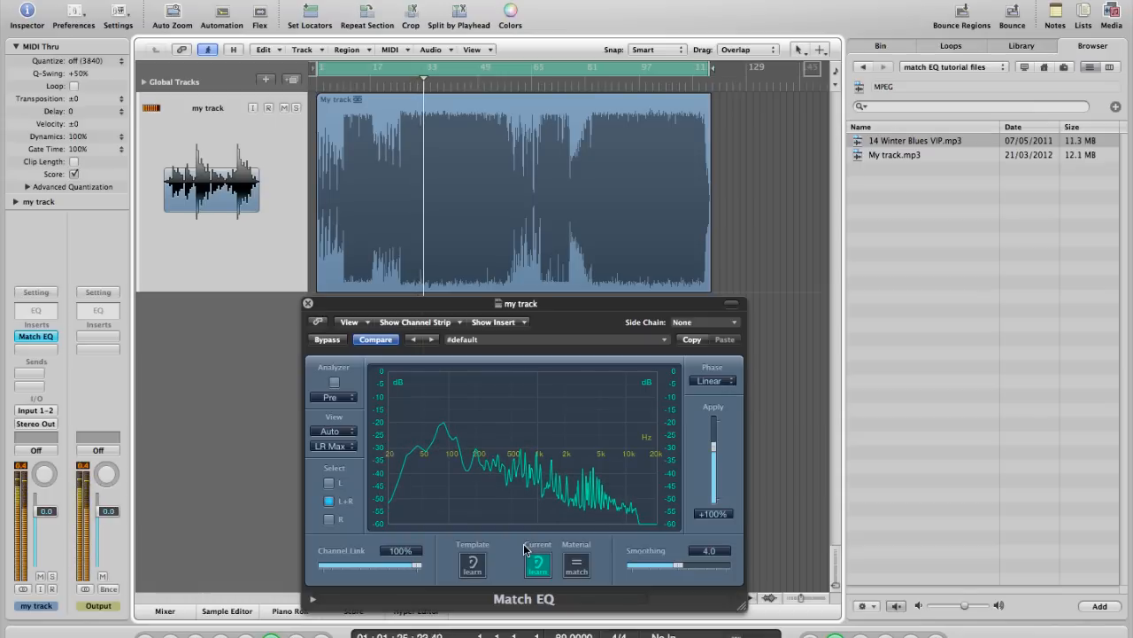
{"action": "key", "text": "space"}
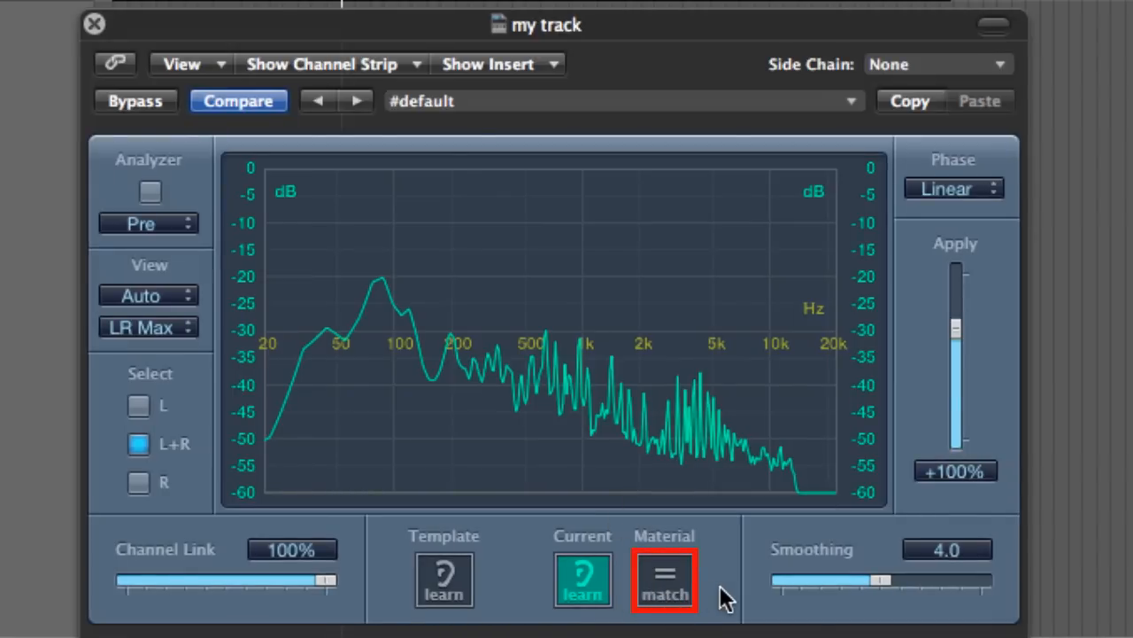
{"action": "left_click", "coordinate": [666, 584]}
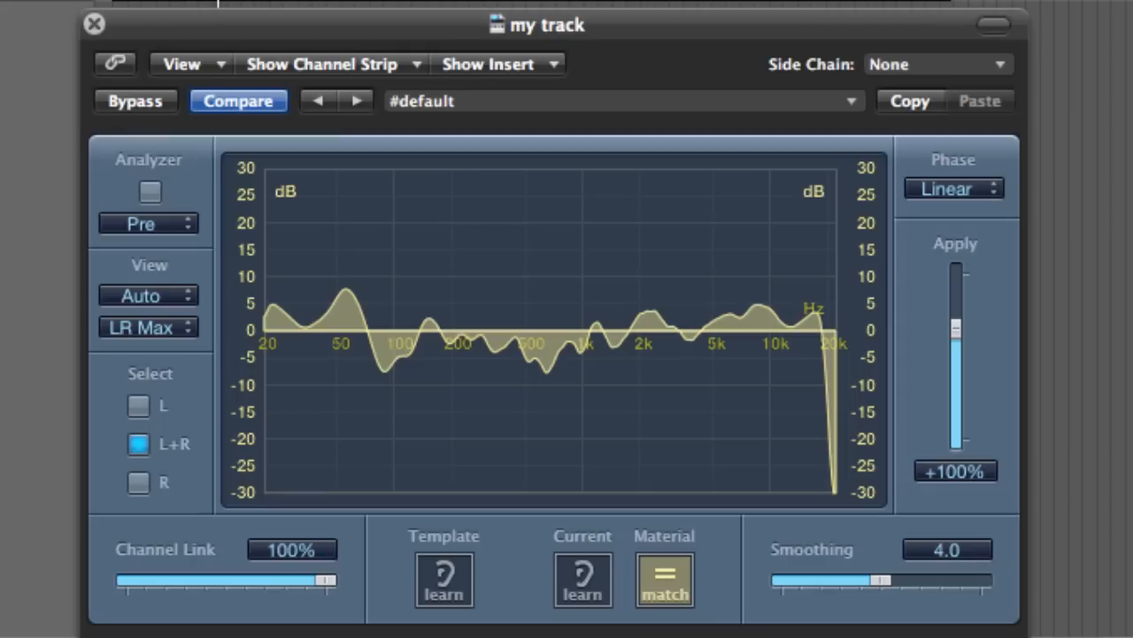
Toggle the Match EQ bypass repeatedly during playback to compare the track with and without the matched curve
{"action": "left_click", "coordinate": [142, 101]}
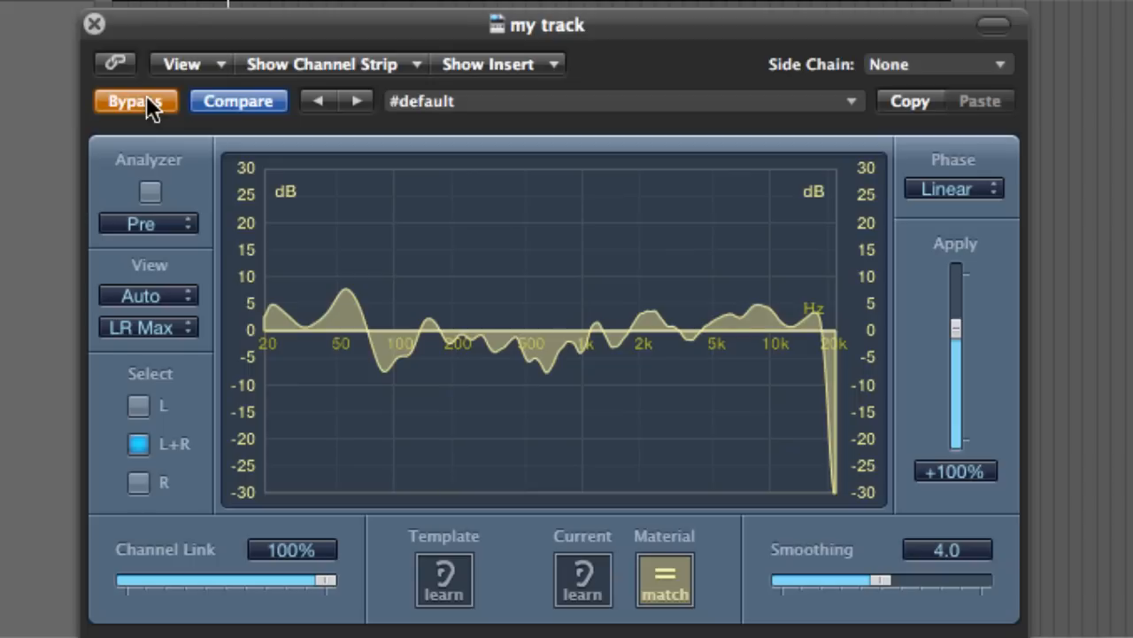
{"action": "left_click", "coordinate": [146, 94]}
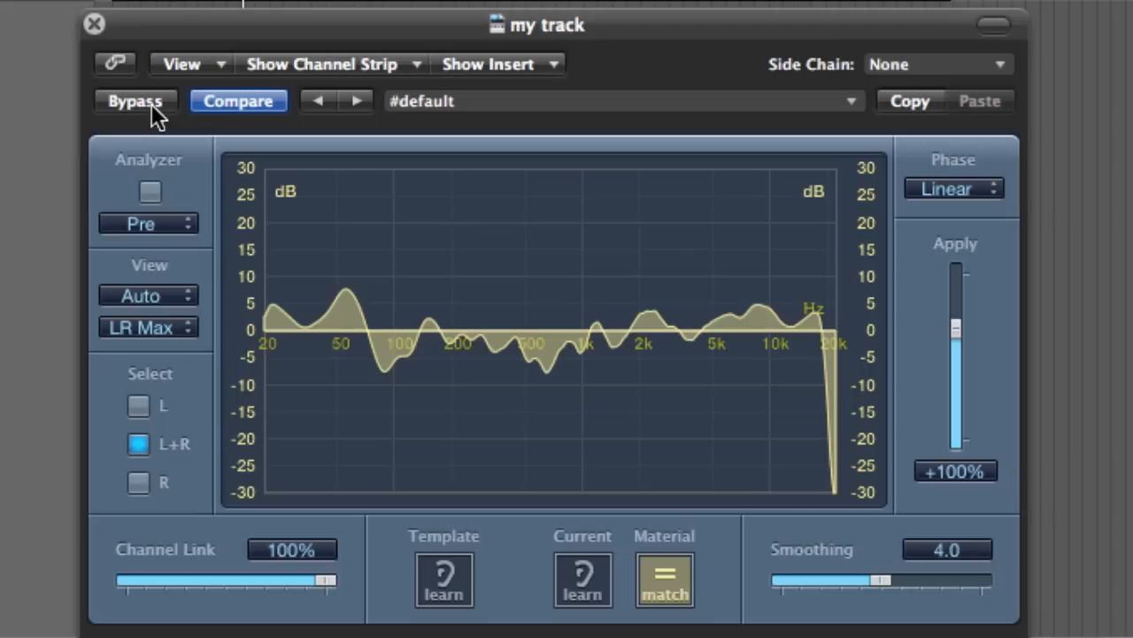
{"action": "left_click", "coordinate": [152, 107]}
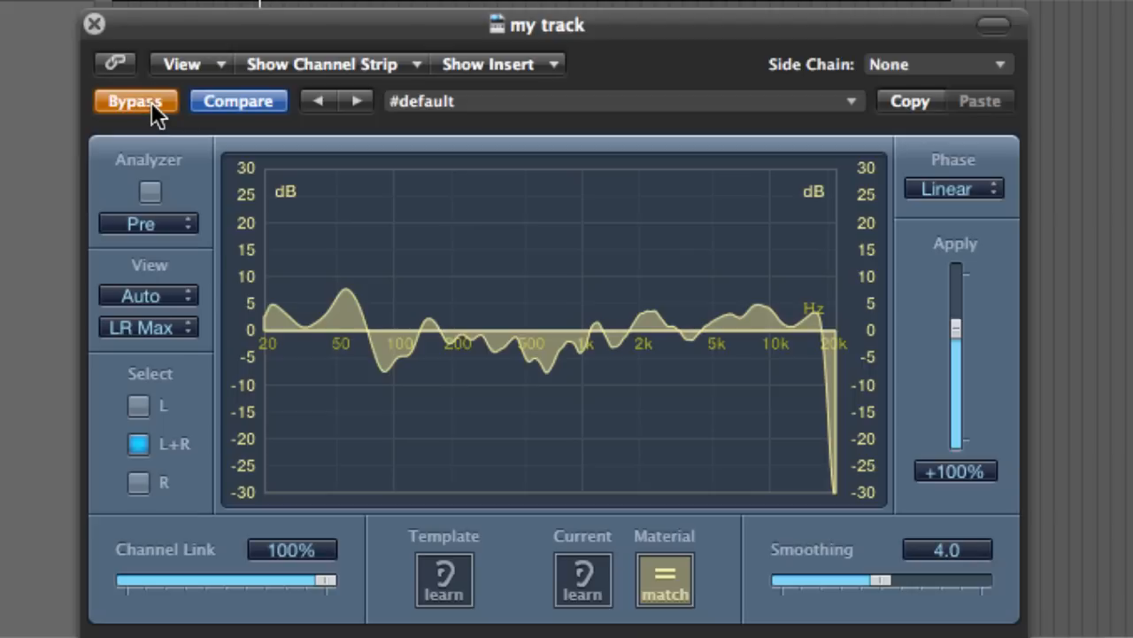
{"action": "left_click", "coordinate": [151, 107]}
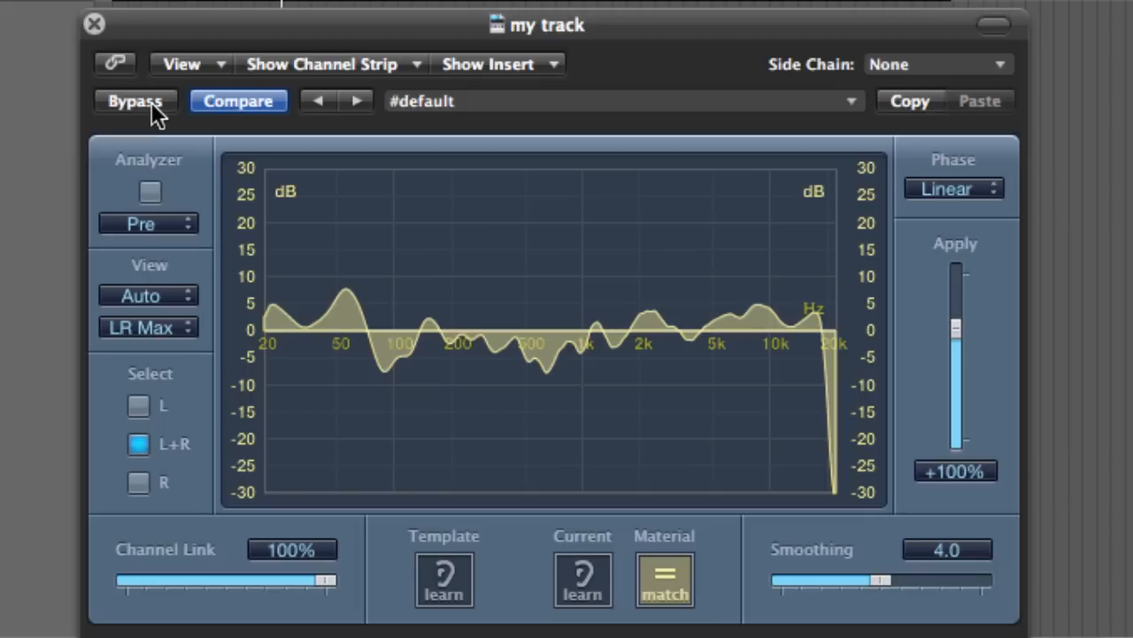
{"action": "left_click", "coordinate": [151, 102]}
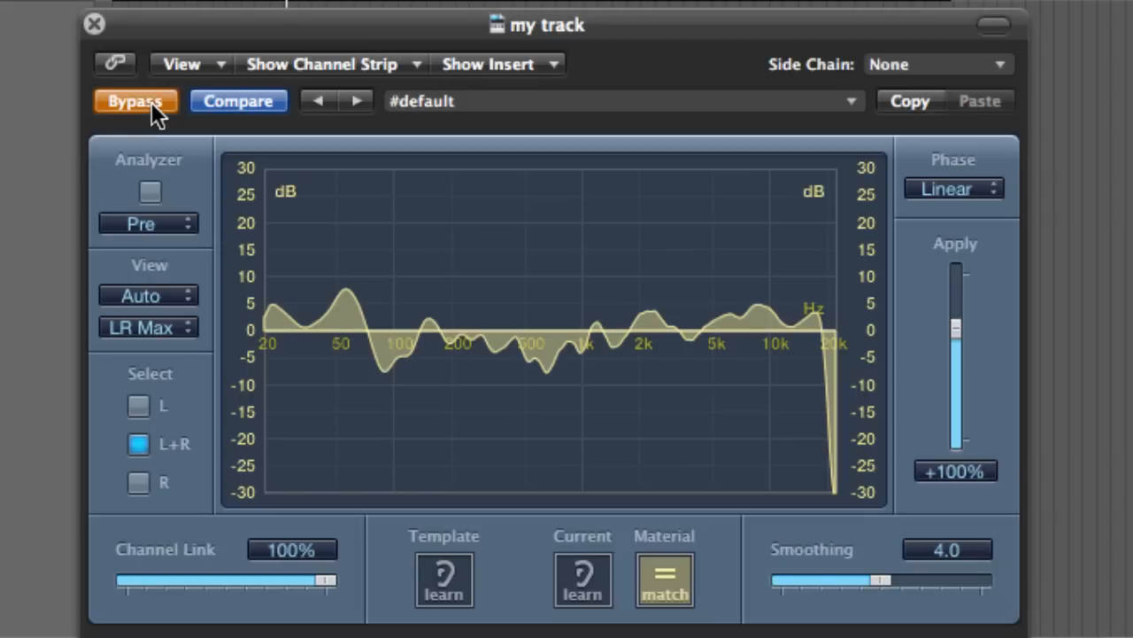
{"action": "left_click", "coordinate": [152, 103]}
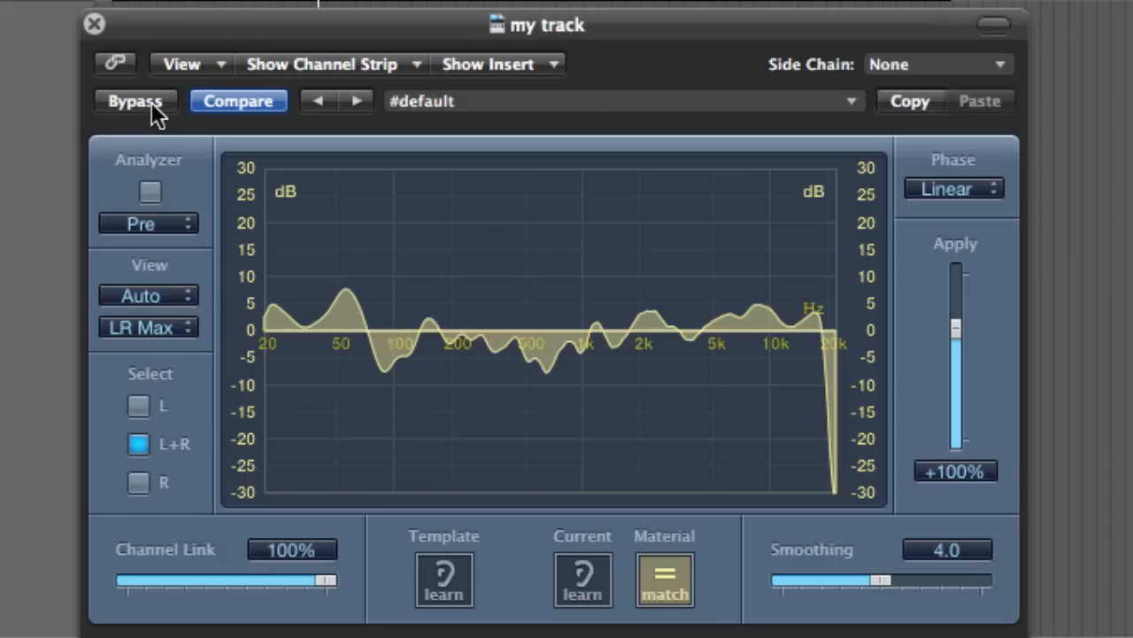
{"action": "left_click", "coordinate": [135, 100]}
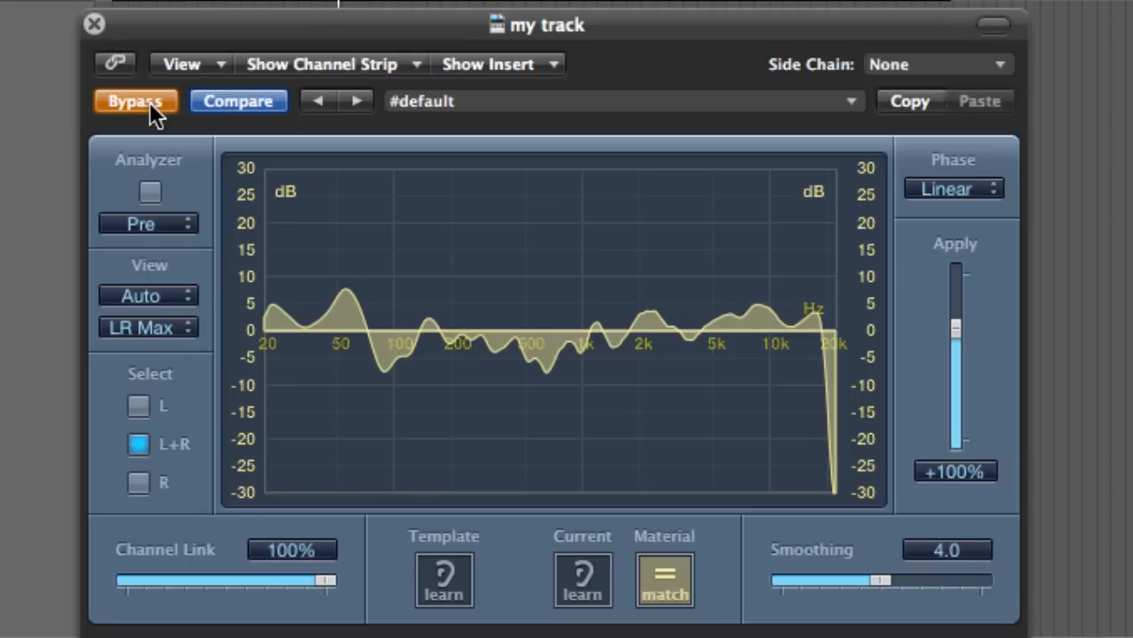
{"action": "left_click", "coordinate": [150, 104]}
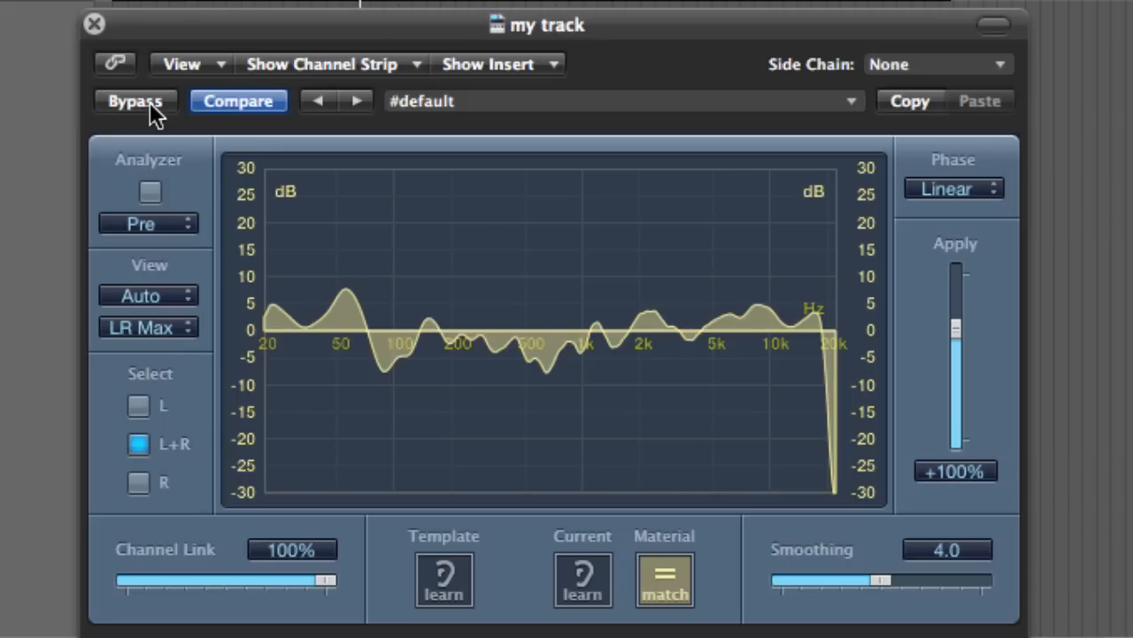
{"action": "left_click", "coordinate": [150, 105]}
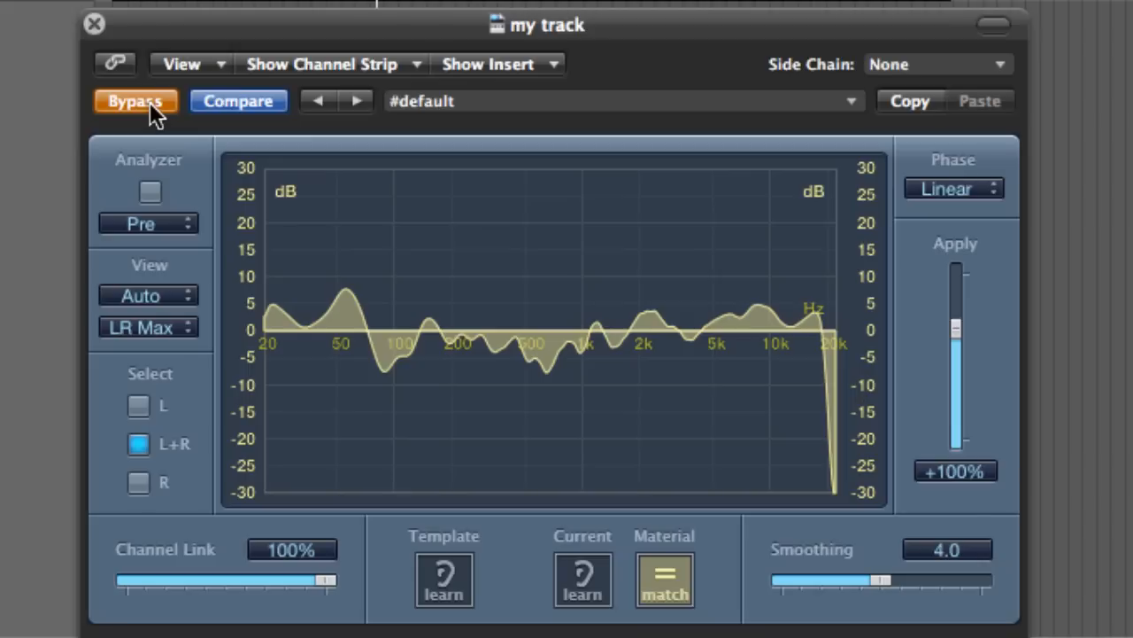
{"action": "left_click", "coordinate": [150, 102]}
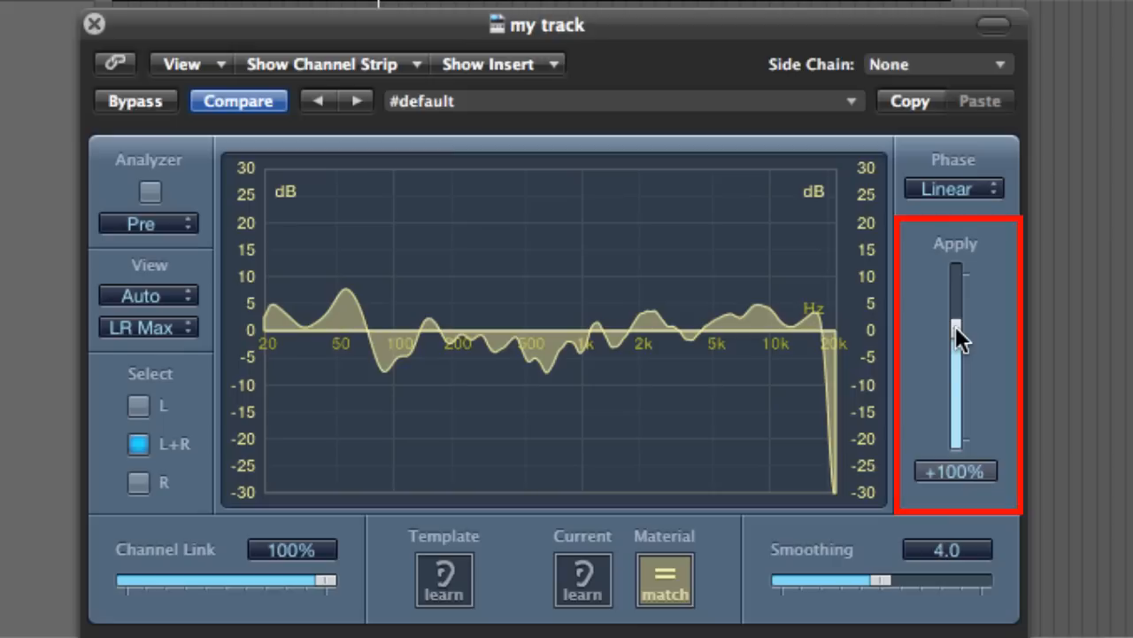
Place 14 Winter Blues VIP.mp3 on a new audio track below my track, starting after the My track region ends
{"action": "left_click_drag", "start_coordinate": [956, 326], "coordinate": [951, 353]}
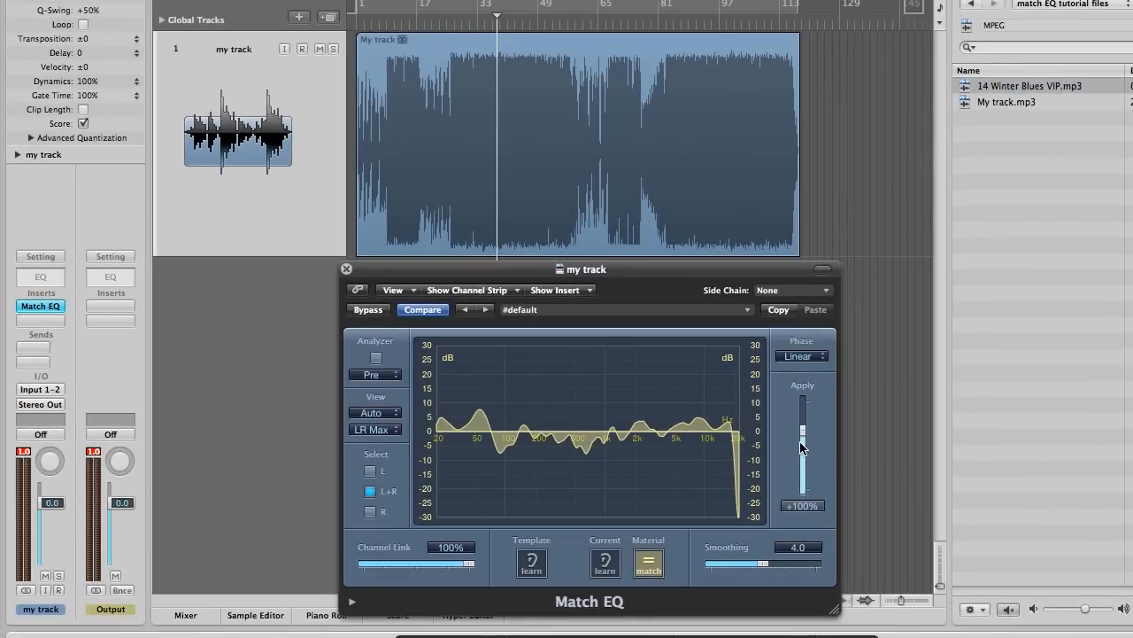
{"action": "left_click", "coordinate": [601, 168]}
{"action": "left_click", "coordinate": [531, 563]}
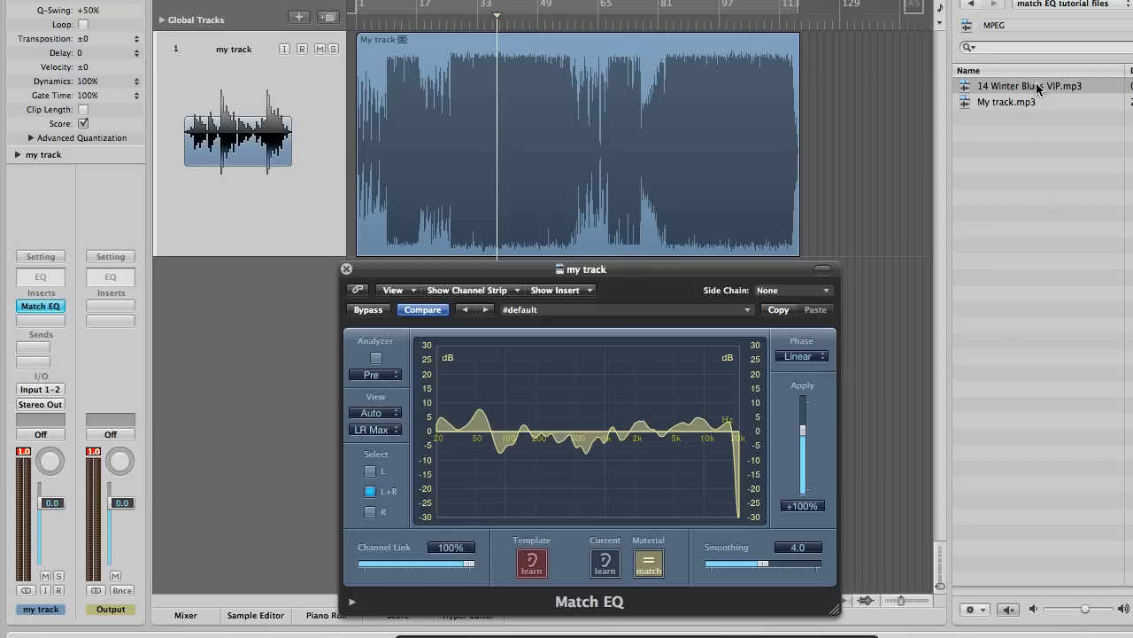
{"action": "left_click_drag", "start_coordinate": [1038, 87], "coordinate": [857, 314]}
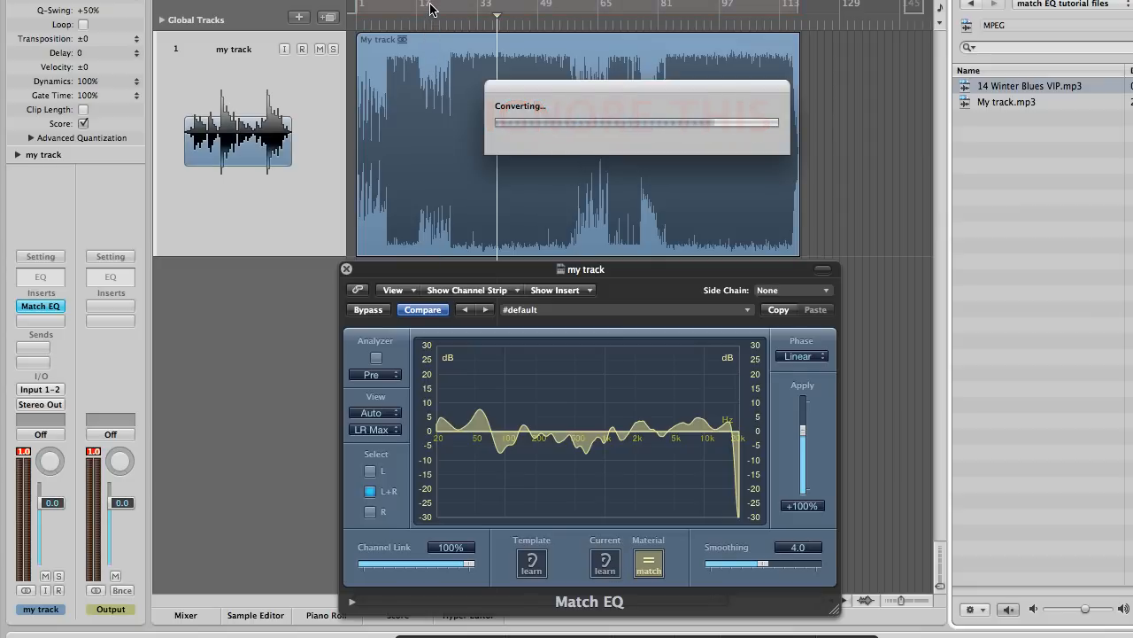
Reactivate learning of the current material, match it to the template again, and set the Apply amount to +94%
{"action": "left_click", "coordinate": [606, 565]}
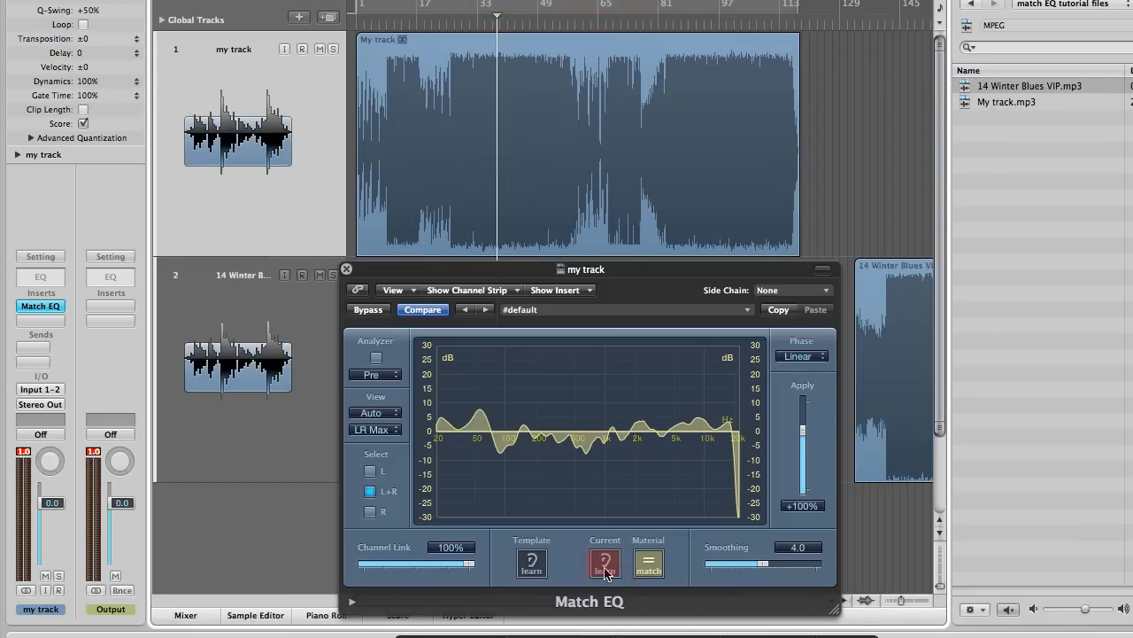
{"action": "left_click", "coordinate": [605, 566]}
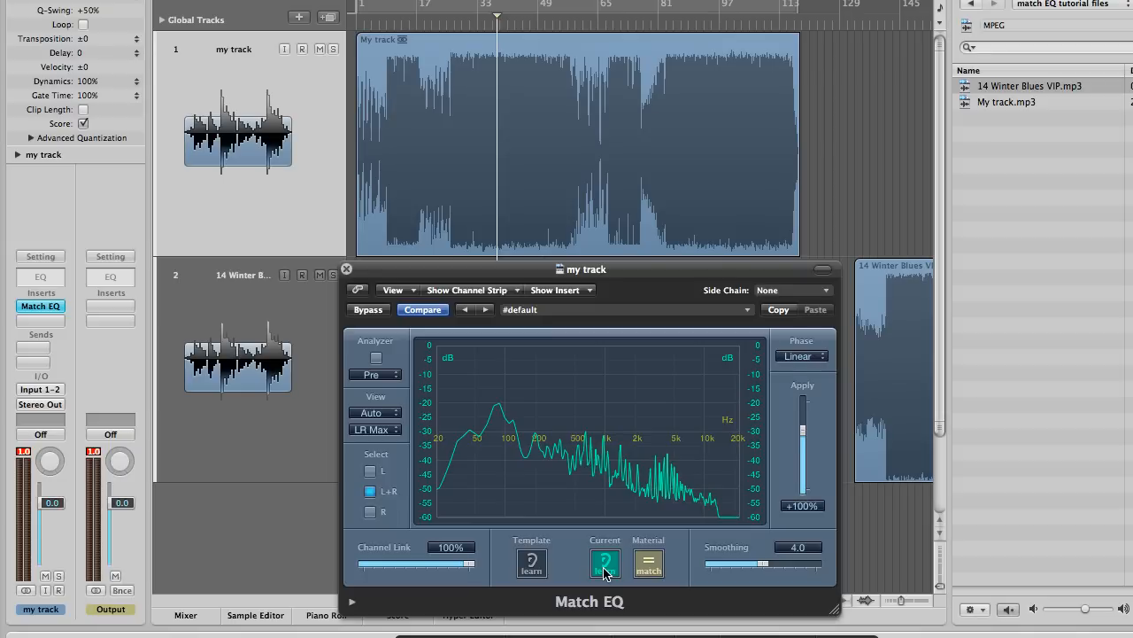
{"action": "left_click", "coordinate": [648, 565]}
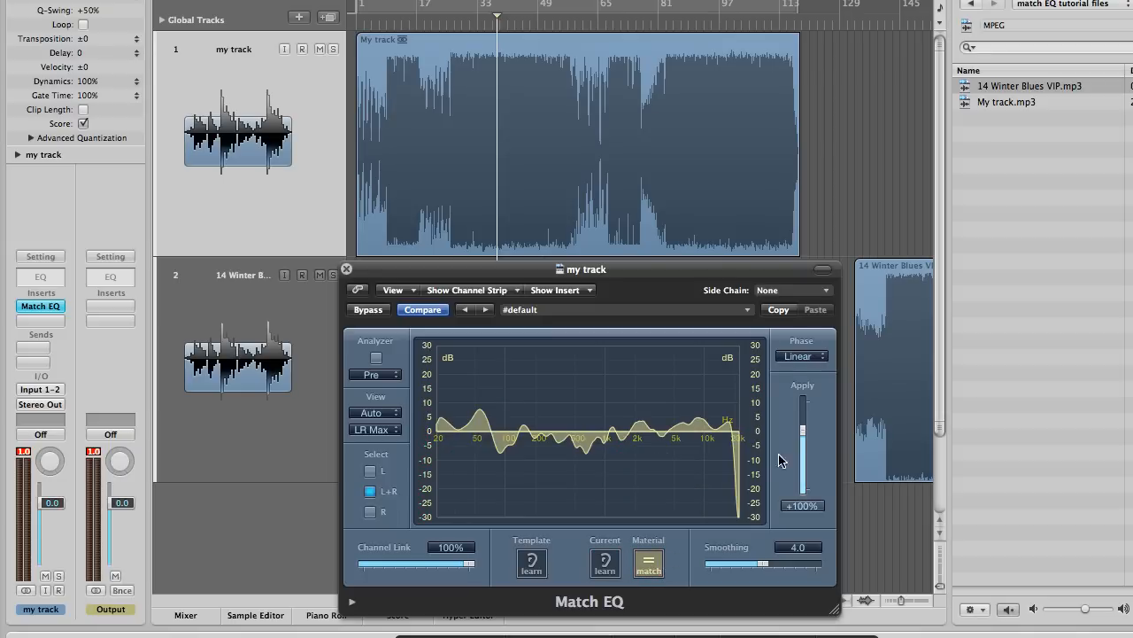
{"action": "mouse_move", "coordinate": [803, 433]}
{"action": "left_mouse_down"}
{"action": "mouse_move", "coordinate": [801, 423]}
{"action": "mouse_move", "coordinate": [800, 463]}
{"action": "mouse_move", "coordinate": [794, 436]}
{"action": "left_mouse_up"}
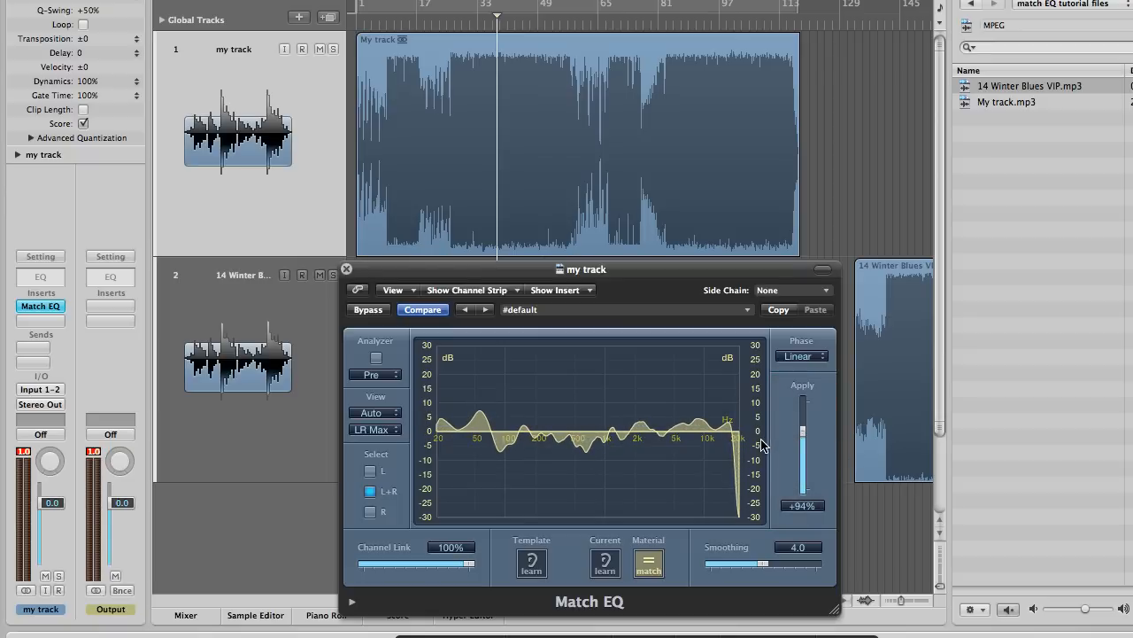